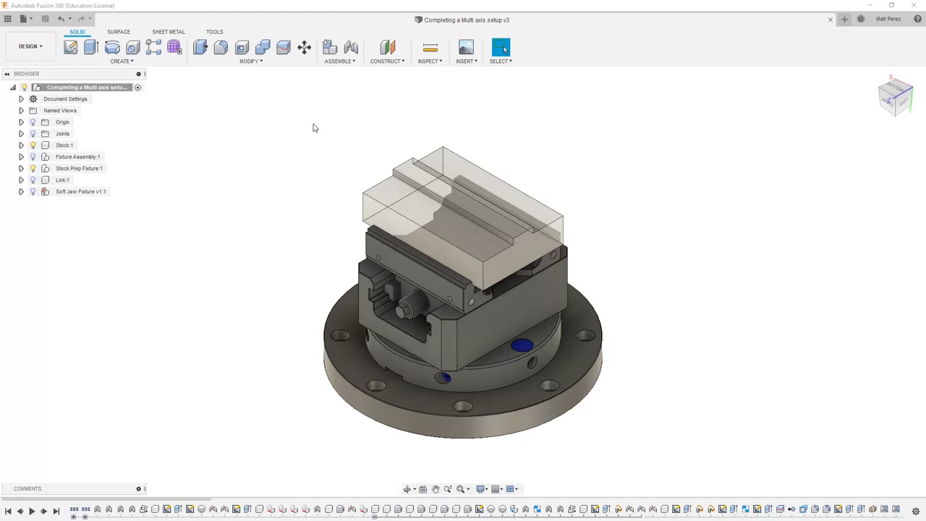
# Step: Briefly show and hide the Link part, then select the Stock component
pyautogui.click(33, 180)
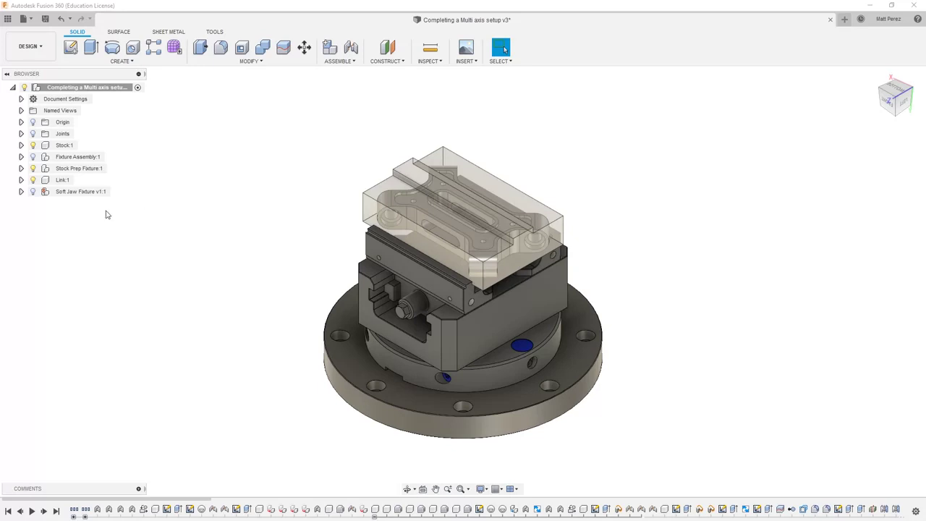
pyautogui.click(32, 179)
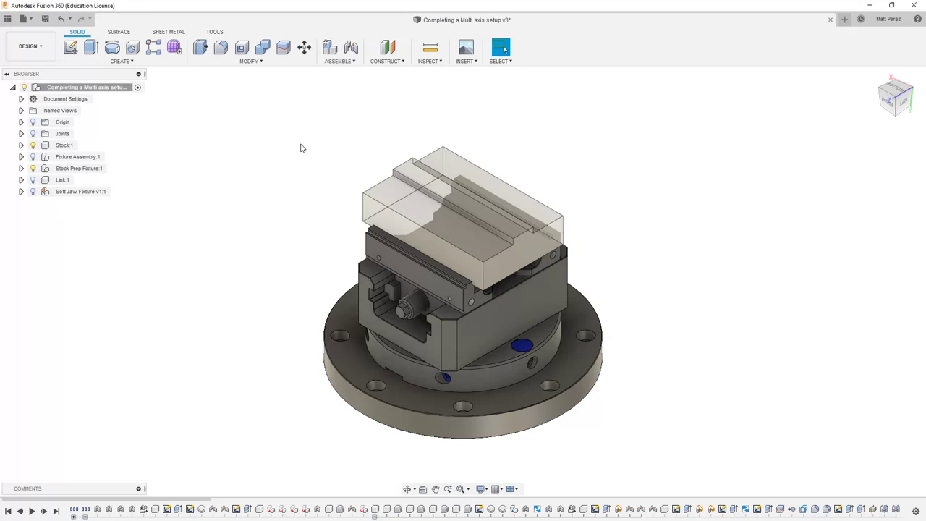
pyautogui.click(76, 144)
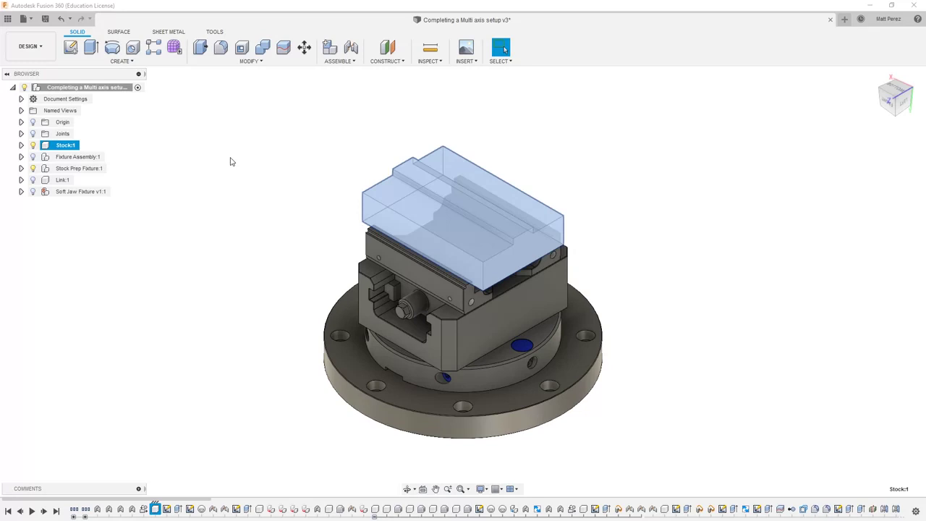
# Step: Activate the Stock component and hide the Stock Prep Fixture
pyautogui.click(187, 157)
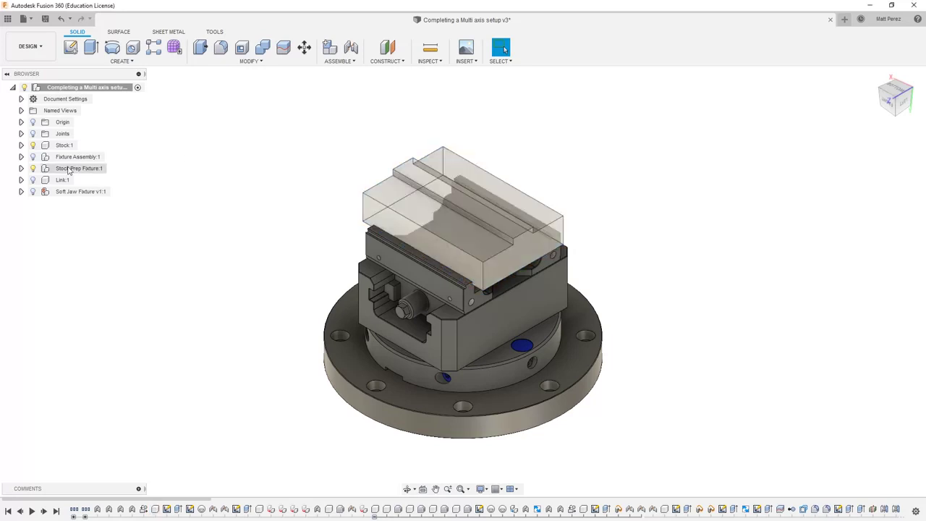
pyautogui.click(84, 145)
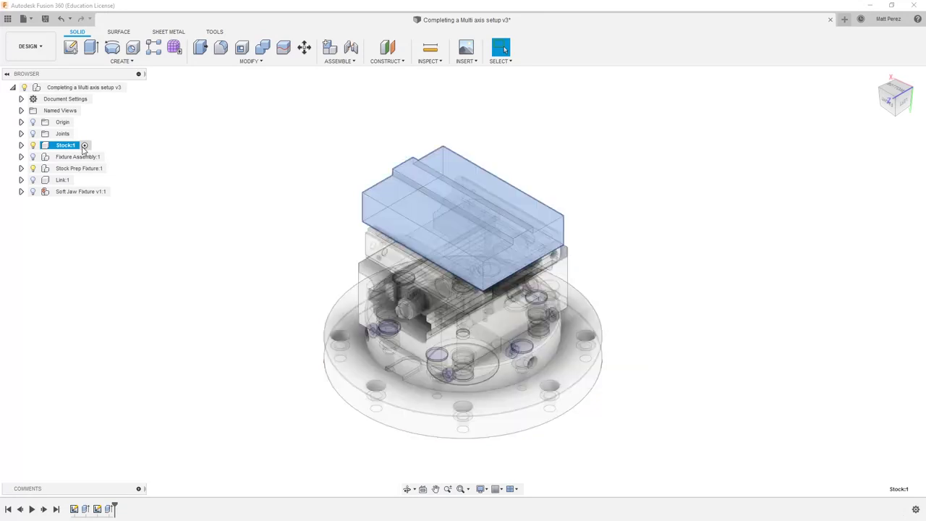
pyautogui.click(31, 169)
pyautogui.click(32, 169)
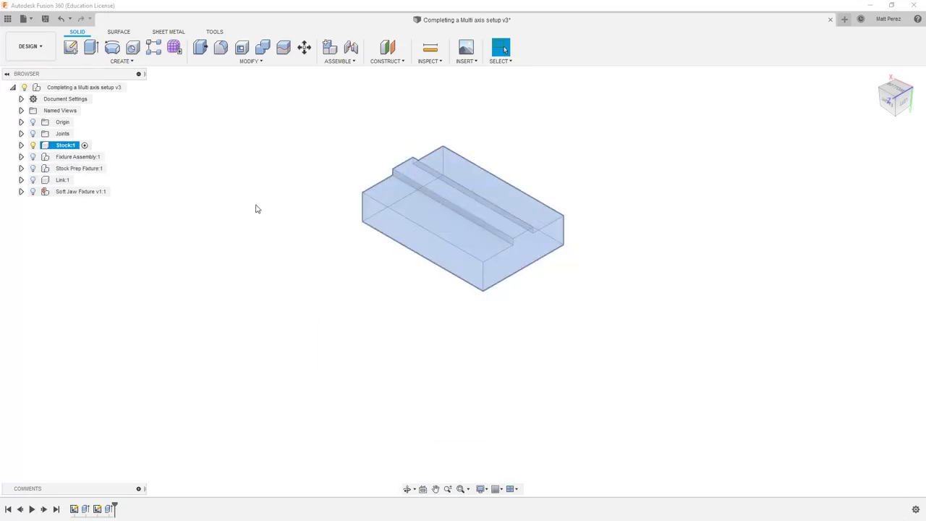
# Step: Expand Stock's Bodies folder and rename Body1 to 'Ready To Machine'
pyautogui.click(20, 144)
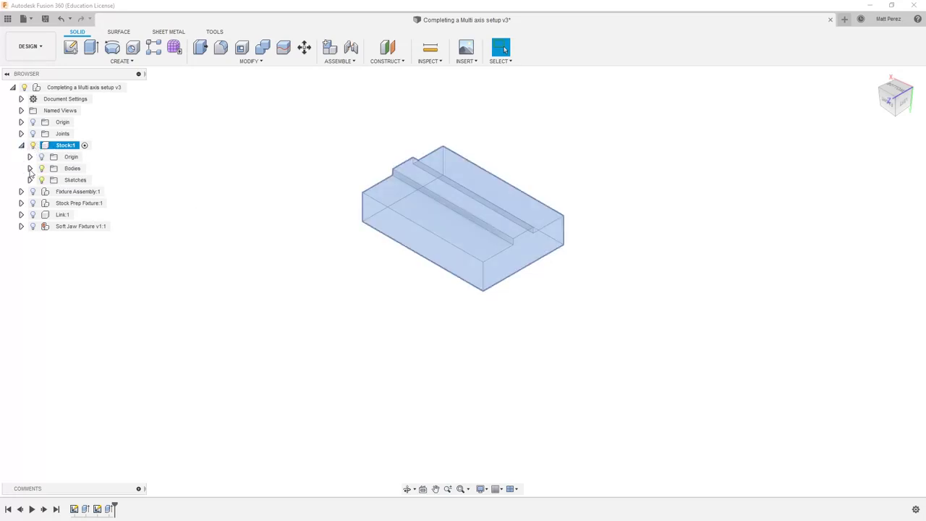
pyautogui.click(30, 168)
pyautogui.click(81, 182)
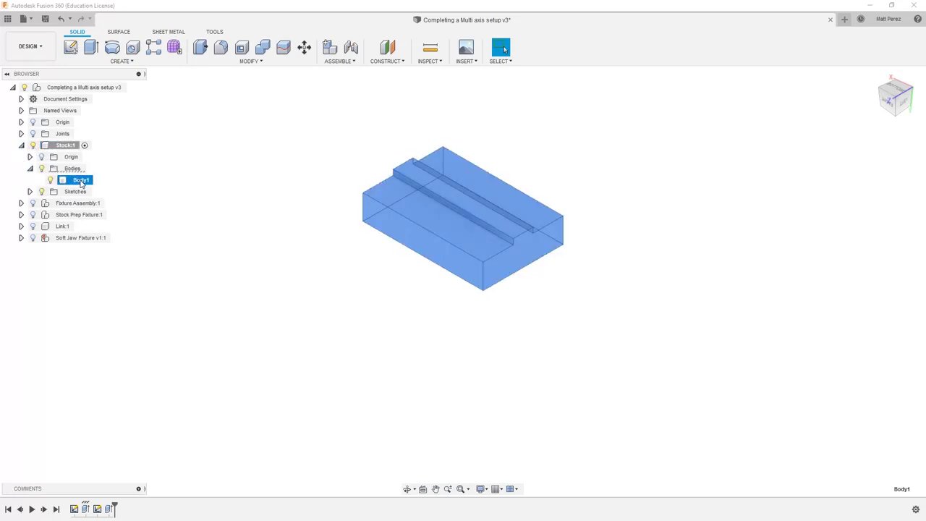
pyautogui.doubleClick(81, 182)
pyautogui.write('Ready To Machine')
pyautogui.press('Return')
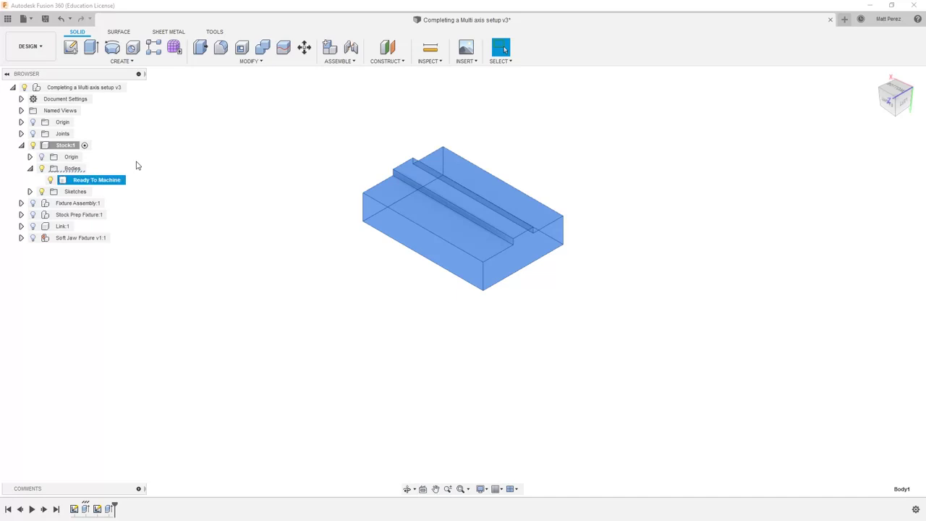
pyautogui.click(161, 142)
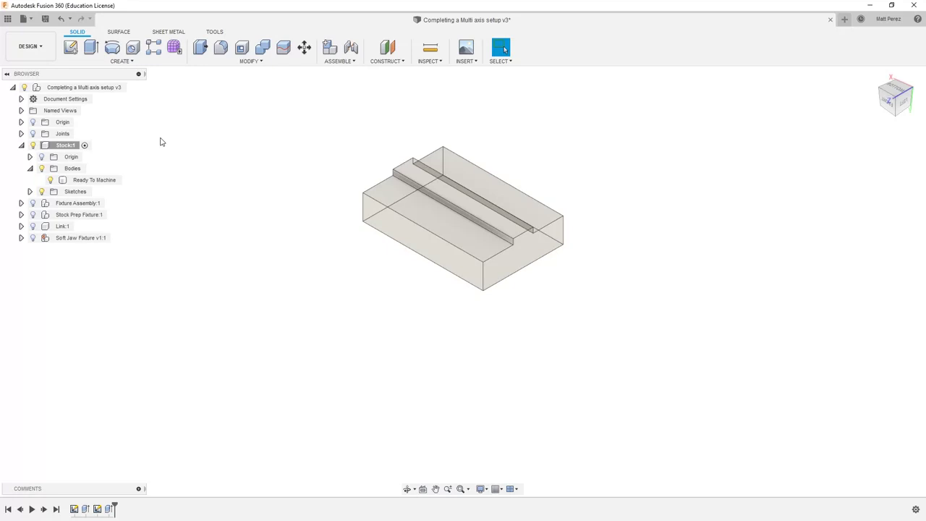
# Step: Copy the Ready To Machine body and paste a duplicate in place
pyautogui.rightClick(79, 180)
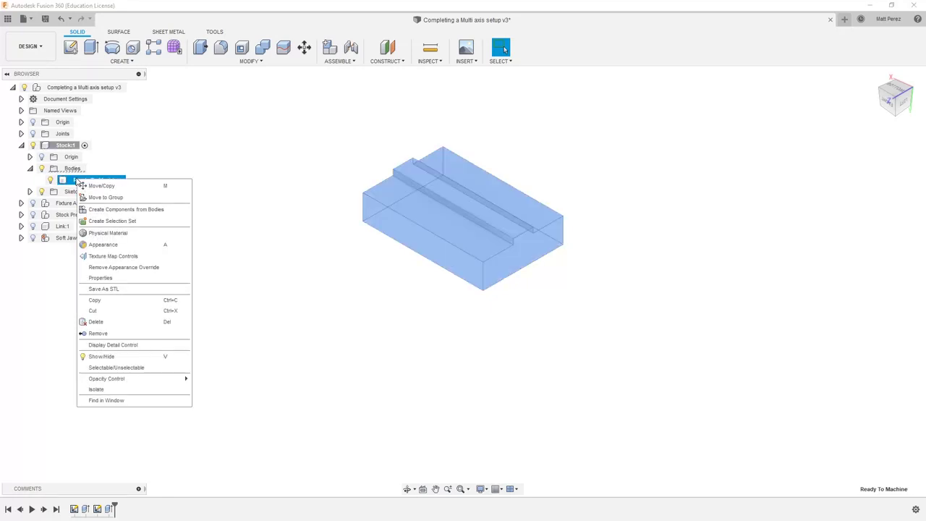
pyautogui.click(106, 301)
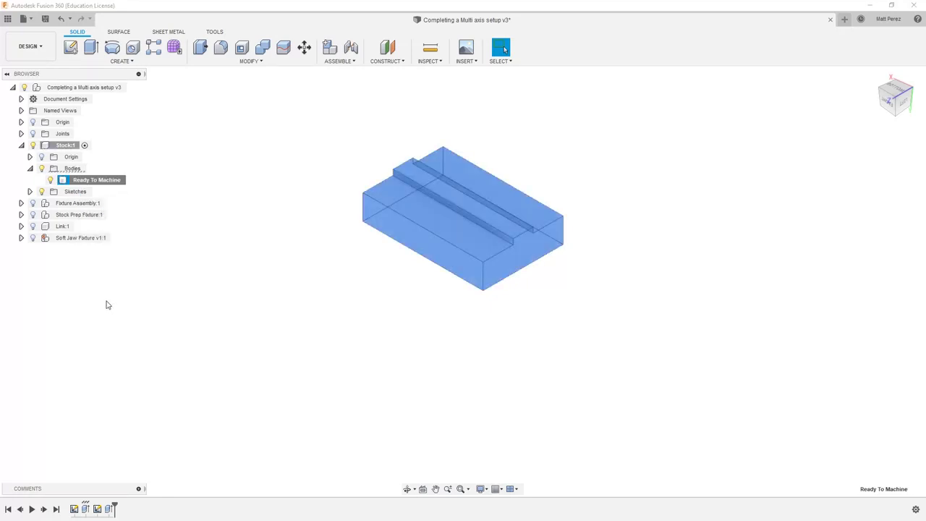
pyautogui.hotkey('ctrl', 'v')
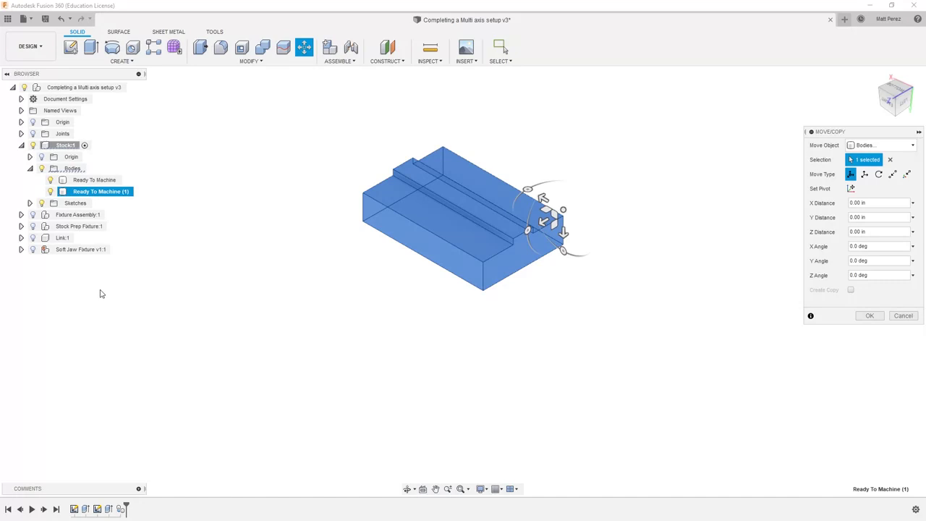
pyautogui.click(868, 316)
# Step: Hide the original body and rename the copy 'Starting Stock'
pyautogui.click(51, 181)
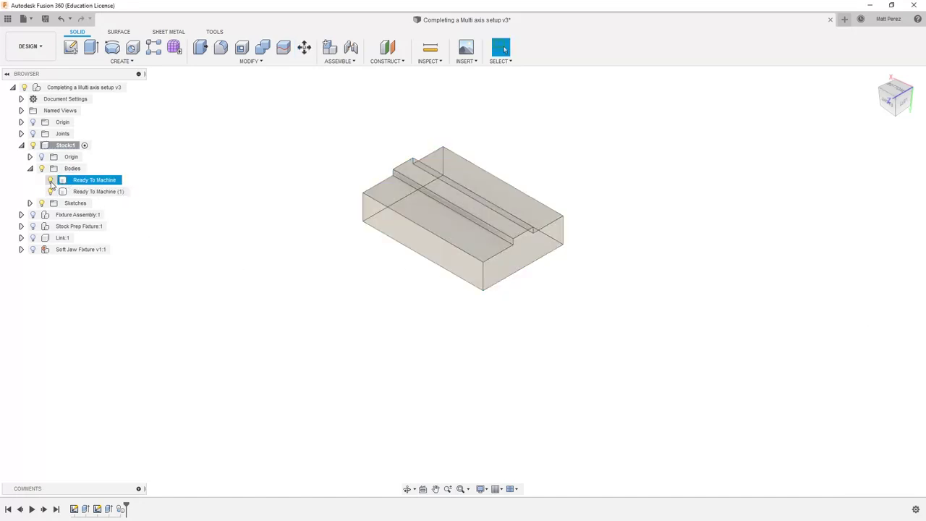
pyautogui.doubleClick(81, 192)
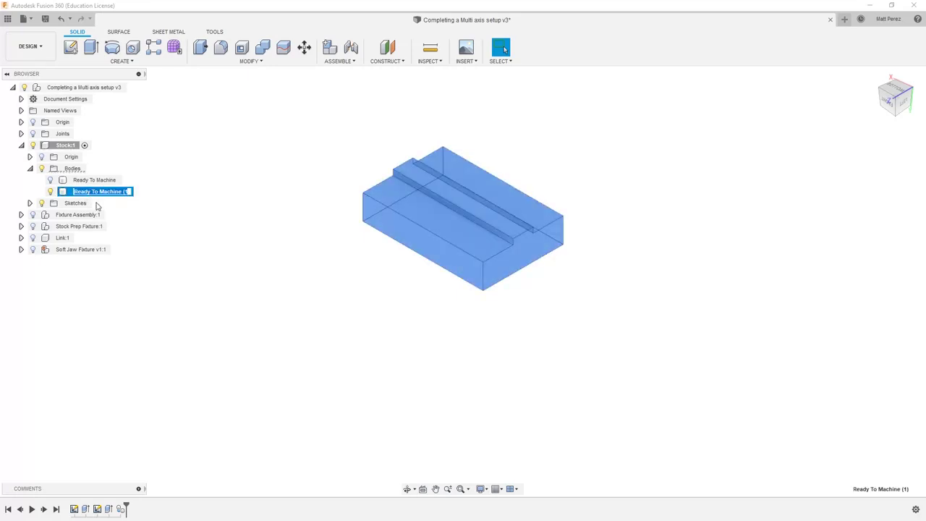
pyautogui.write('Starting Stock')
pyautogui.press('Return')
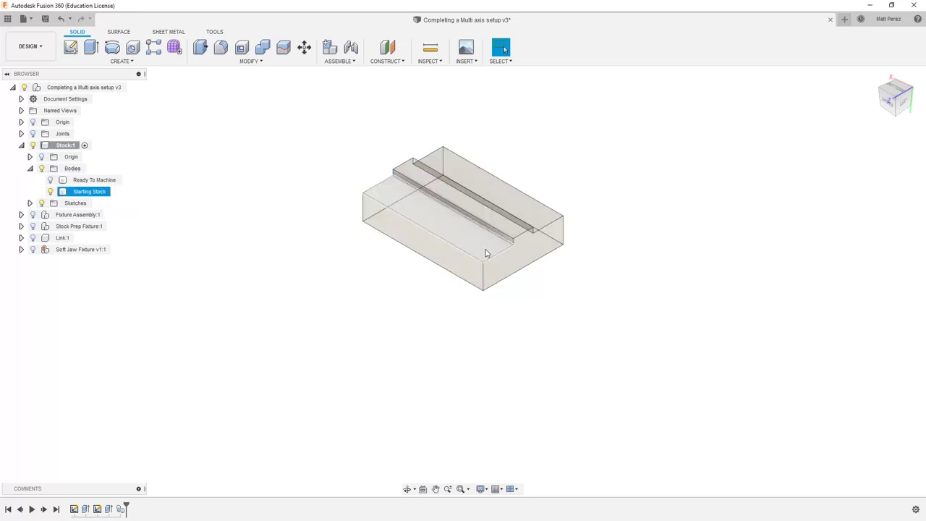
# Step: Delete the step's wall and floor faces from Starting Stock
pyautogui.scroll(5, 509, 240)
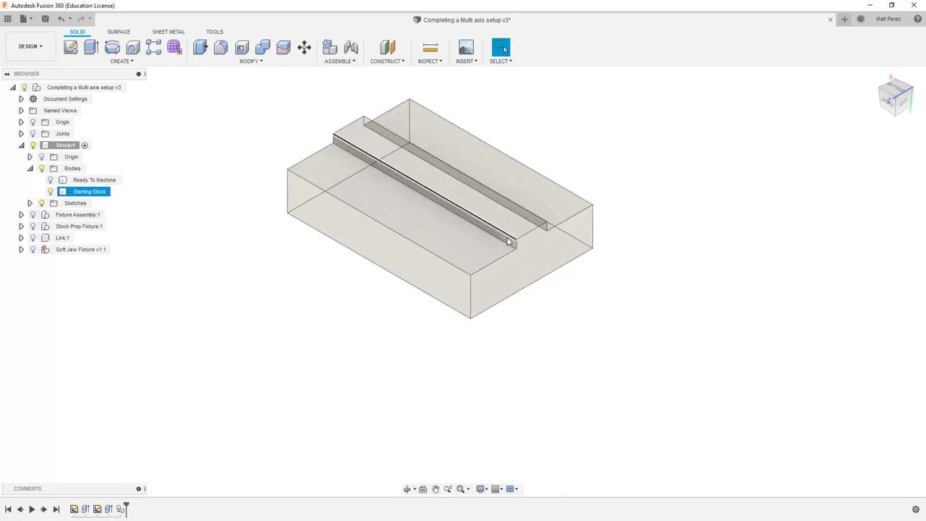
pyautogui.click(508, 241)
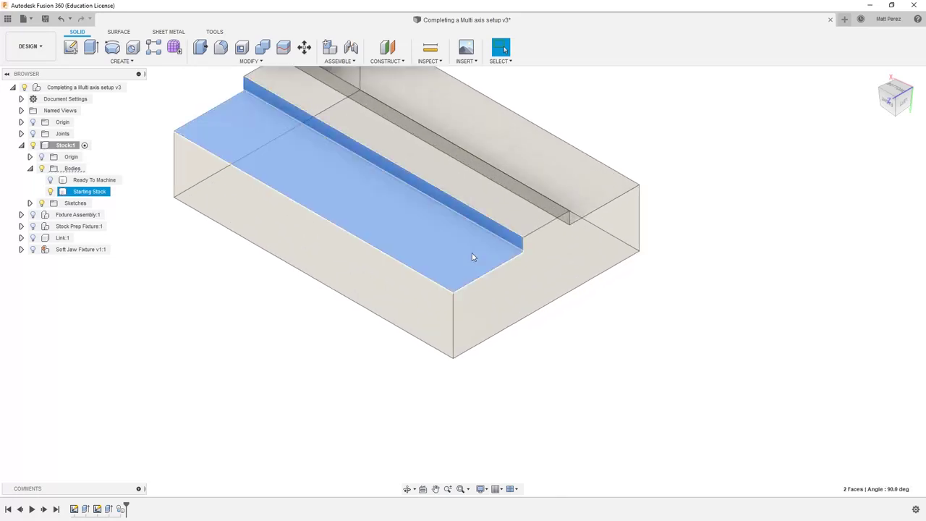
pyautogui.keyDown('ctrl'); pyautogui.click(472, 253); pyautogui.keyUp('ctrl')
pyautogui.press('Delete')
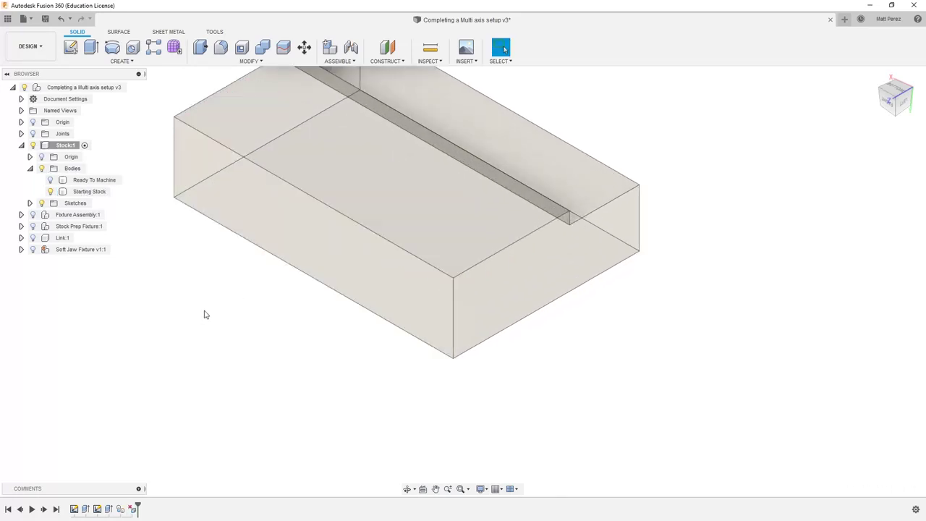
# Step: Delete the groove's wall and floor faces so the block becomes plain
pyautogui.scroll(-3, 499, 329)
pyautogui.keyDown('shift'); pyautogui.moveTo(533, 345); pyautogui.dragTo(417, 312, button='middle'); pyautogui.keyUp('shift')
pyautogui.scroll(4, 357, 248)
pyautogui.click(355, 246)
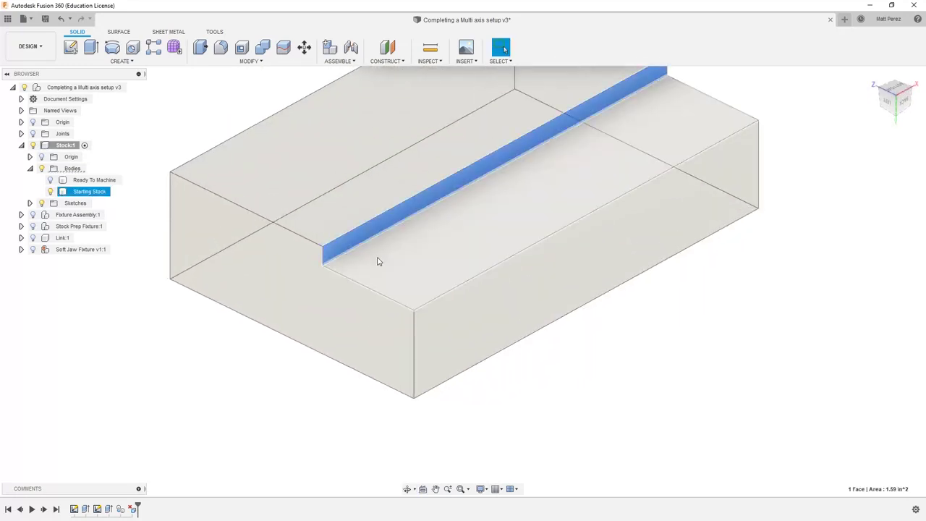
pyautogui.keyDown('ctrl'); pyautogui.click(370, 264); pyautogui.keyUp('ctrl')
pyautogui.press('Delete')
# Step: Show Ready To Machine again and compare both bodies from the side
pyautogui.moveTo(504, 393)
pyautogui.keyDown('shift'); pyautogui.mouseDown(button='middle')
pyautogui.moveTo(489, 357)
pyautogui.moveTo(455, 368)
pyautogui.moveTo(553, 348)
pyautogui.moveTo(518, 363)
pyautogui.mouseUp(button='middle'); pyautogui.keyUp('shift')
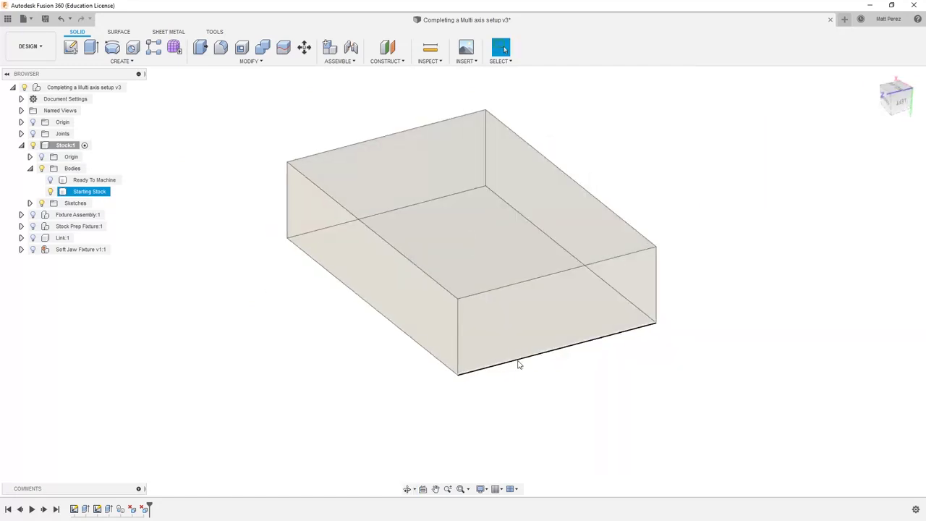
pyautogui.click(519, 368)
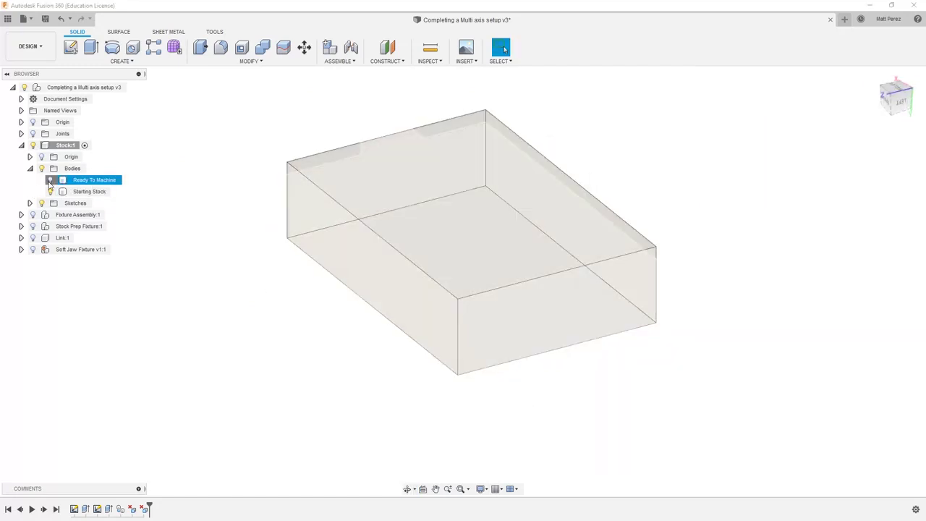
pyautogui.click(50, 179)
pyautogui.keyDown('shift'); pyautogui.moveTo(327, 392); pyautogui.dragTo(339, 378, button='middle'); pyautogui.keyUp('shift')
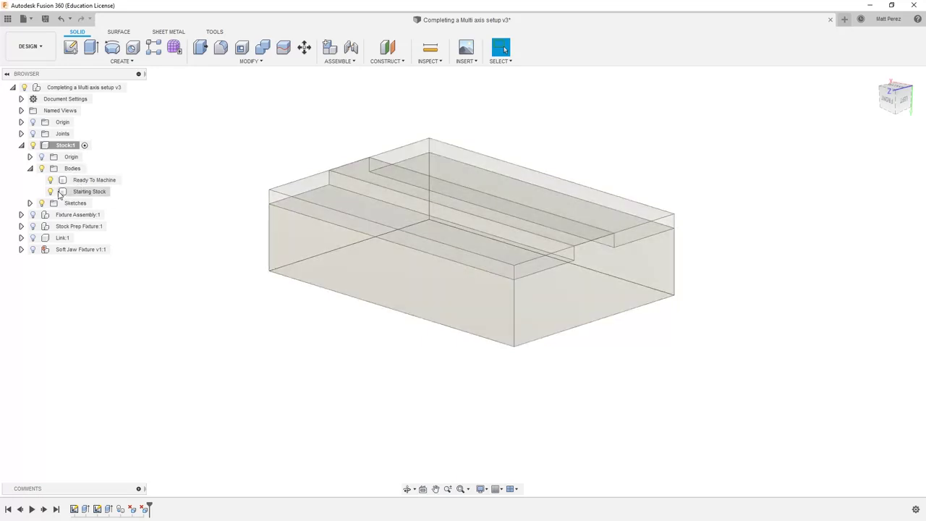
# Step: Hide Ready To Machine, activate the root assembly, and show the Stock Prep Fixture
pyautogui.click(50, 180)
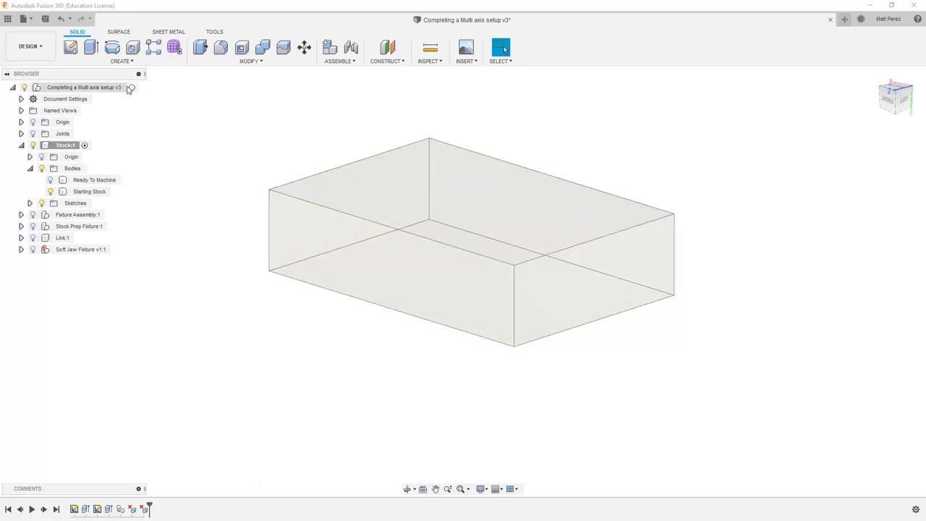
pyautogui.click(131, 88)
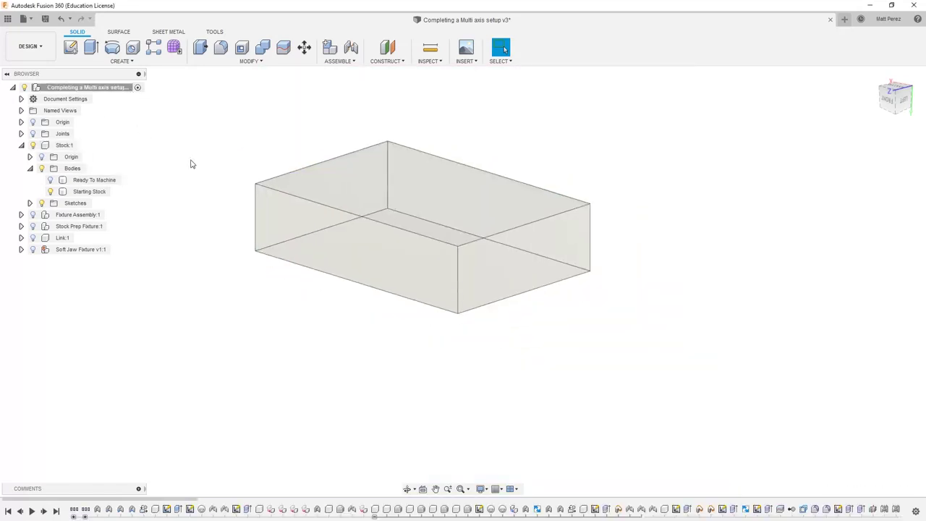
pyautogui.click(37, 227)
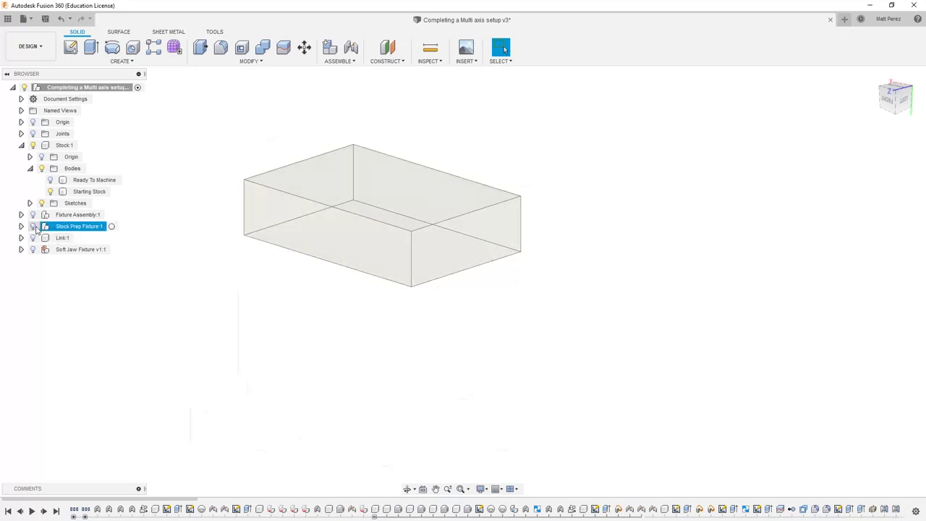
pyautogui.click(34, 227)
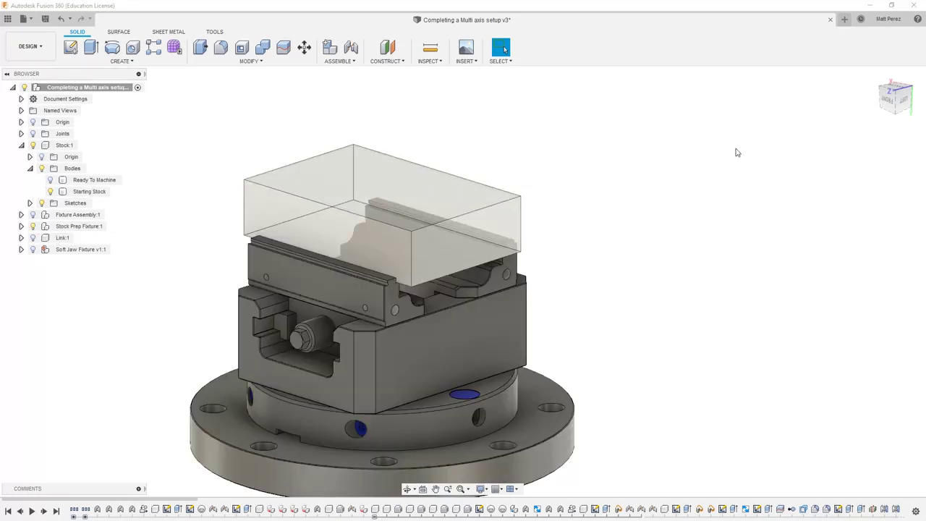
# Step: Fit the whole model in view and save a new version of the design
pyautogui.click(897, 94)
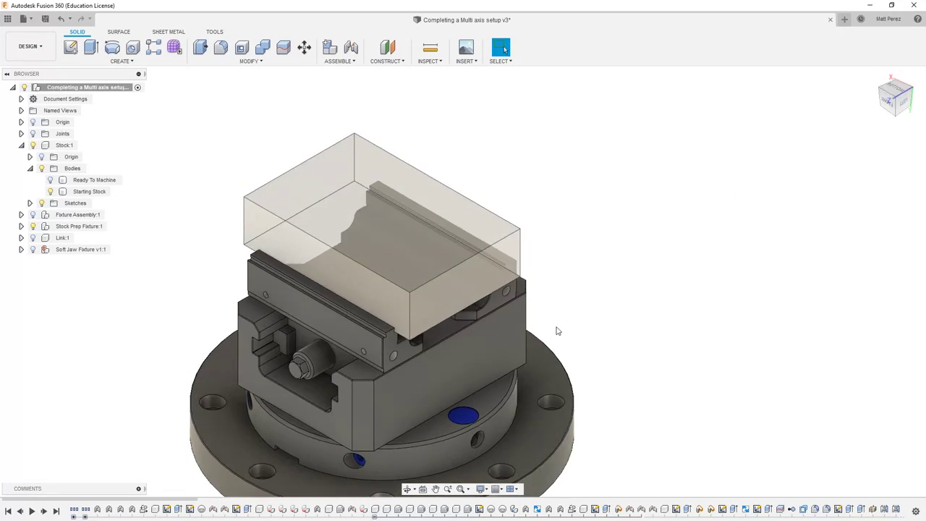
pyautogui.click(461, 489)
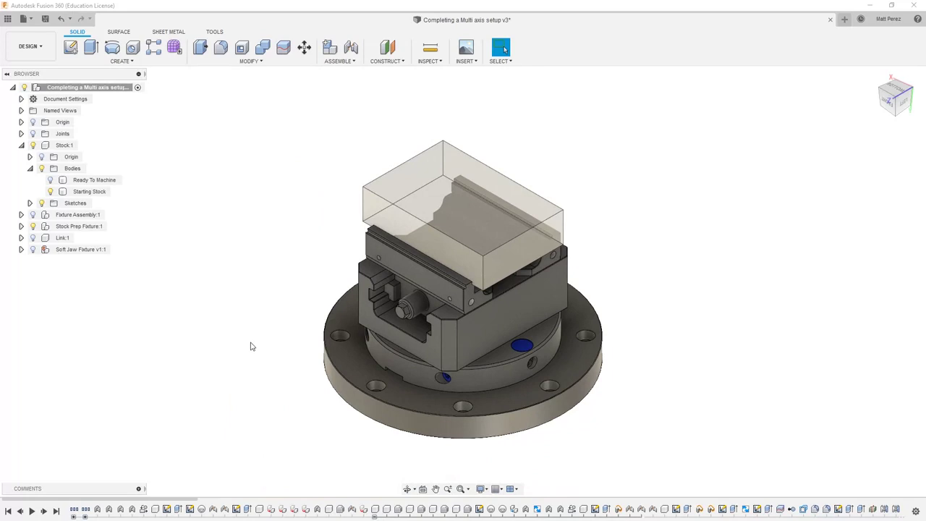
pyautogui.click(46, 19)
pyautogui.press('Return')
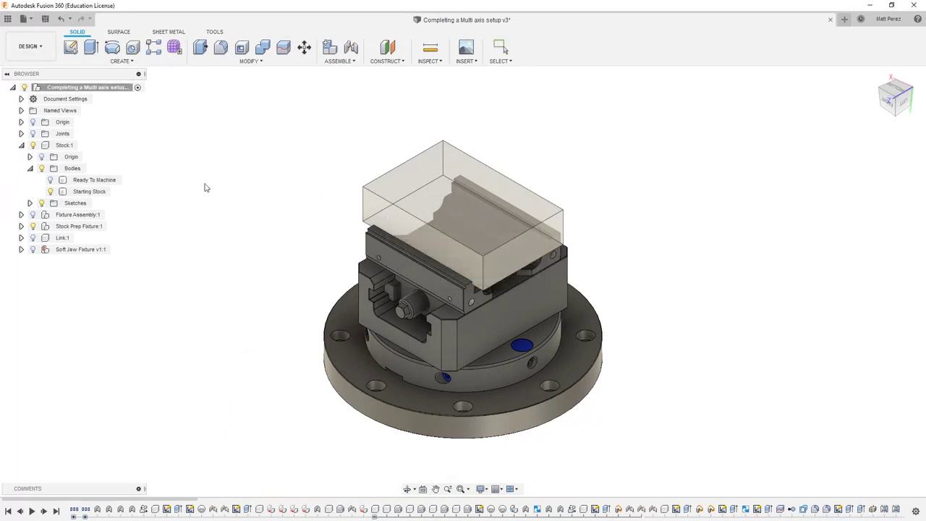